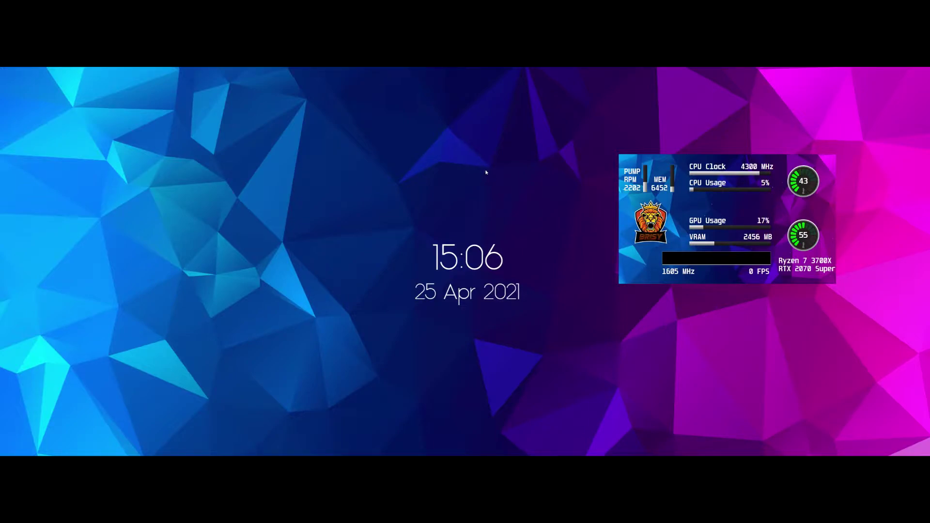
- Open Display settings for displays 1 and 2, reposition the stats panel lower right, then close
right_click(370, 189)
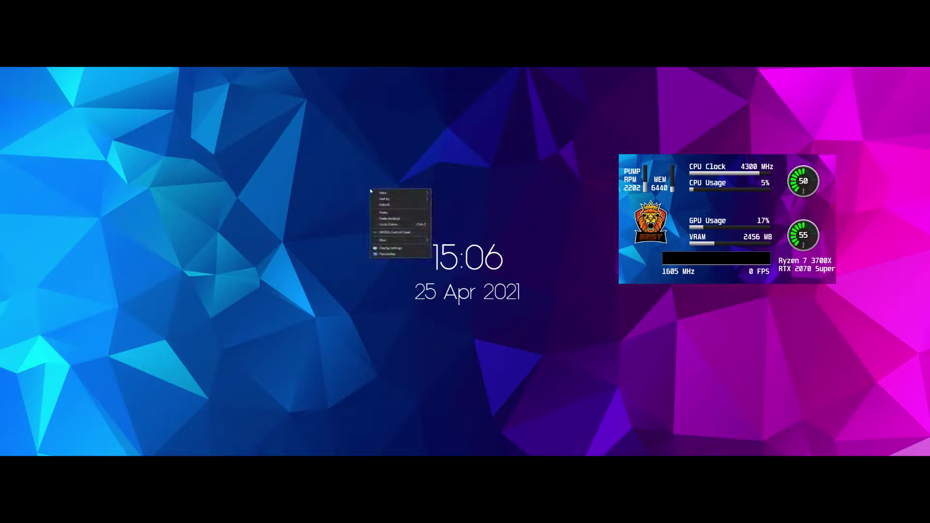
click(400, 250)
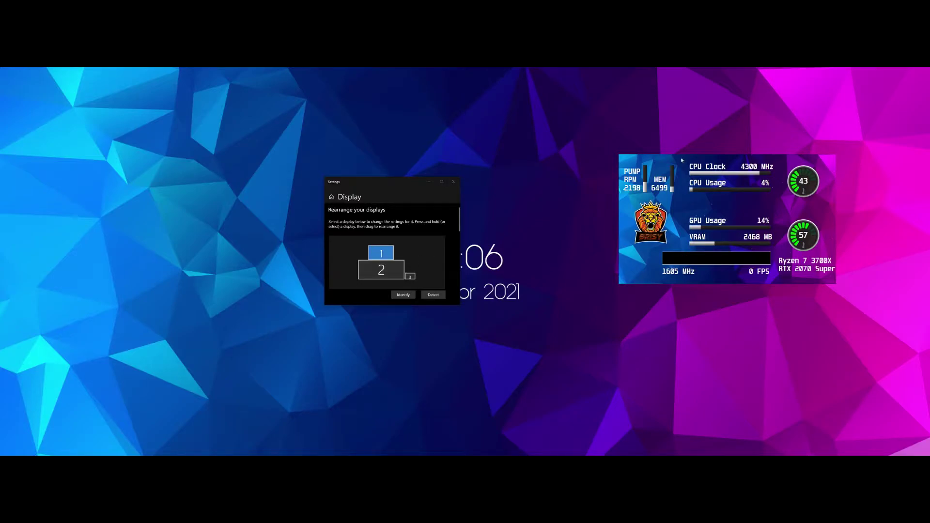
drag(682, 160, 585, 172)
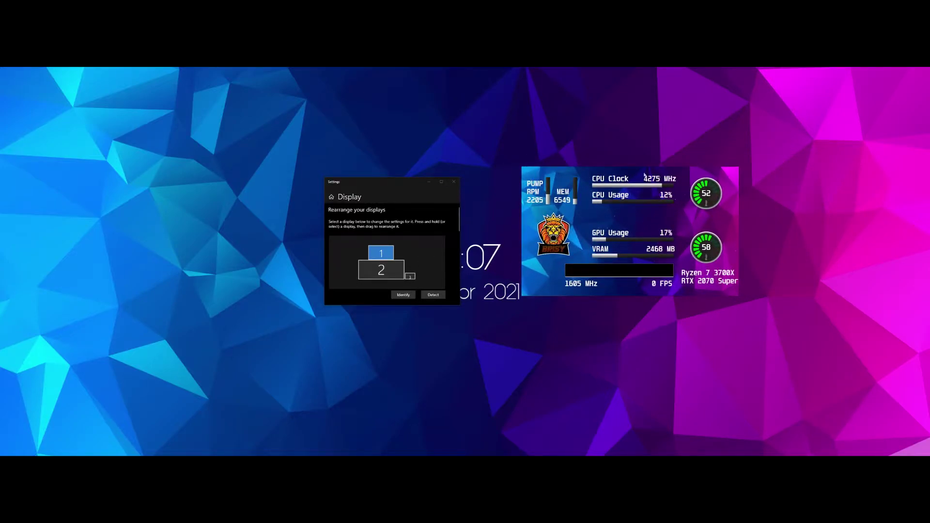
drag(562, 172, 684, 333)
drag(670, 277, 625, 184)
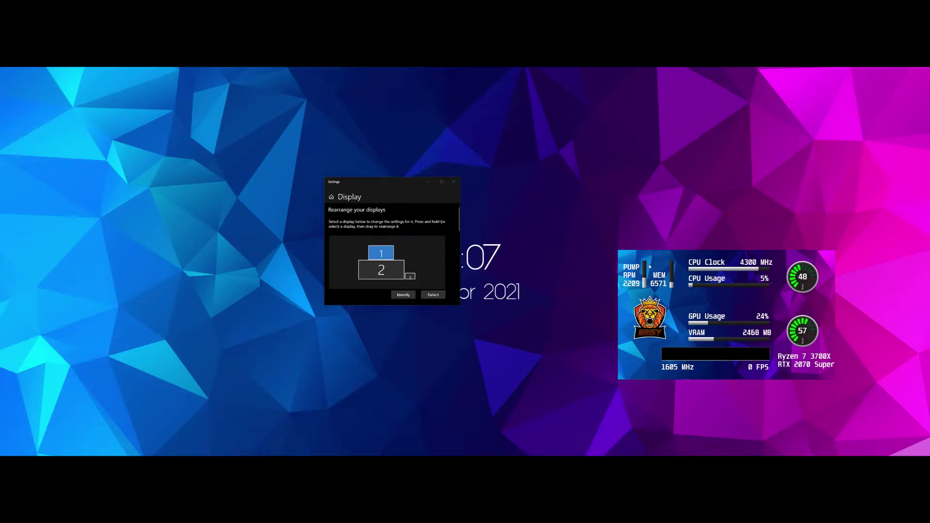
drag(658, 257, 609, 242)
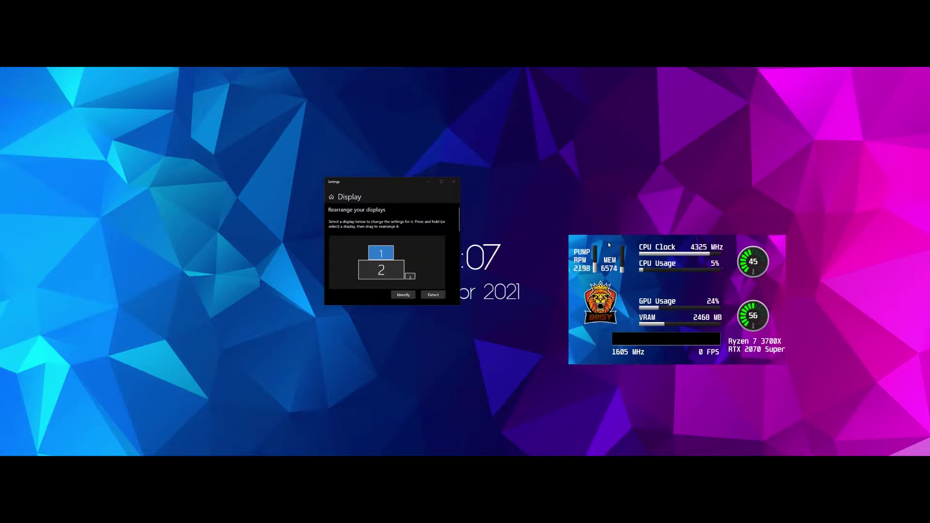
click(453, 182)
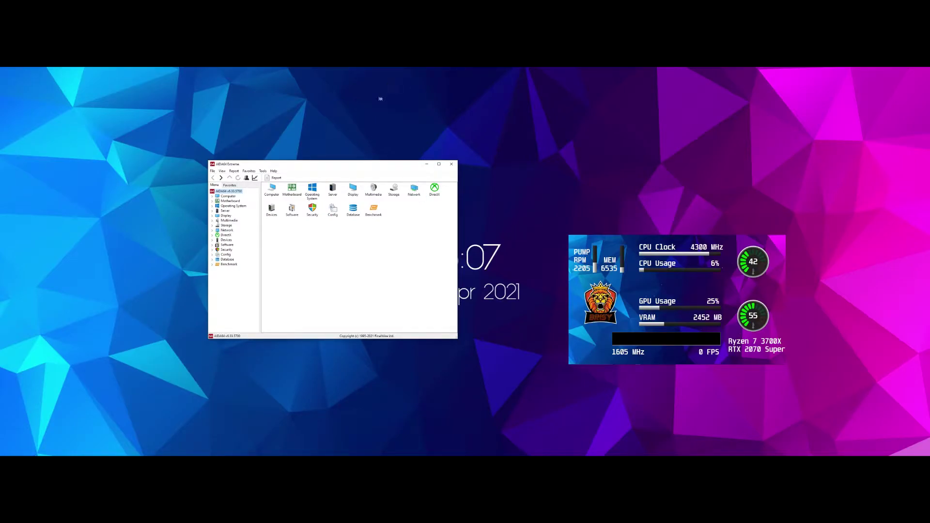
- Go to aida64.com Downloads, scroll to Latest versions, and shift Chrome left off the stats panel
drag(370, 104, 539, 108)
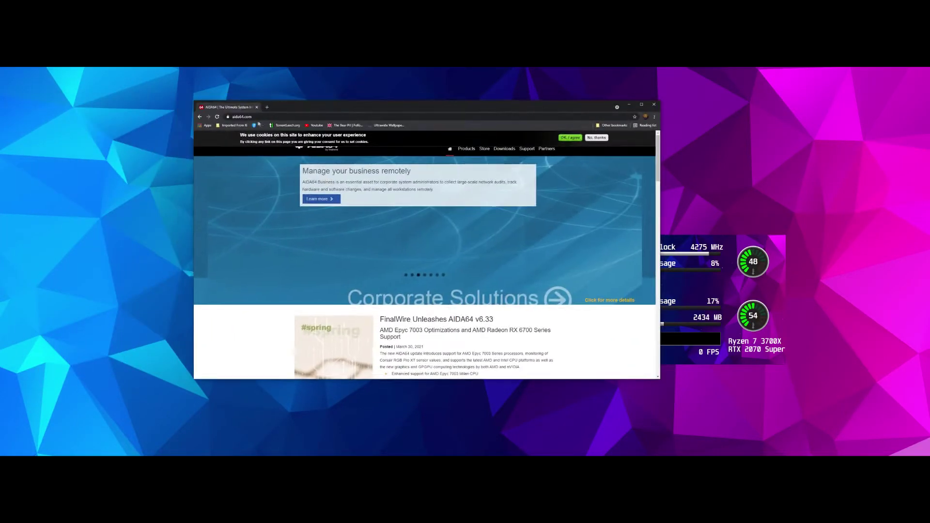
click(504, 148)
scroll(342, 237, down, 5)
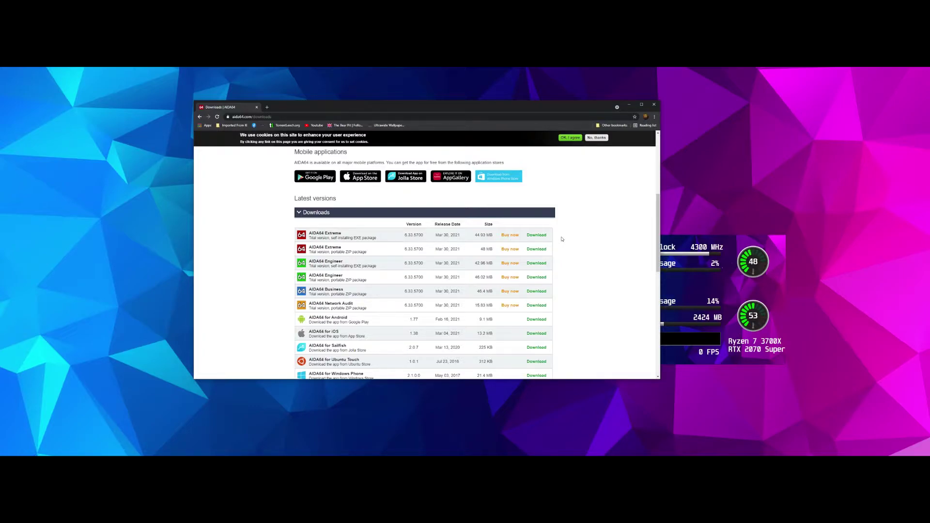
drag(594, 106, 461, 99)
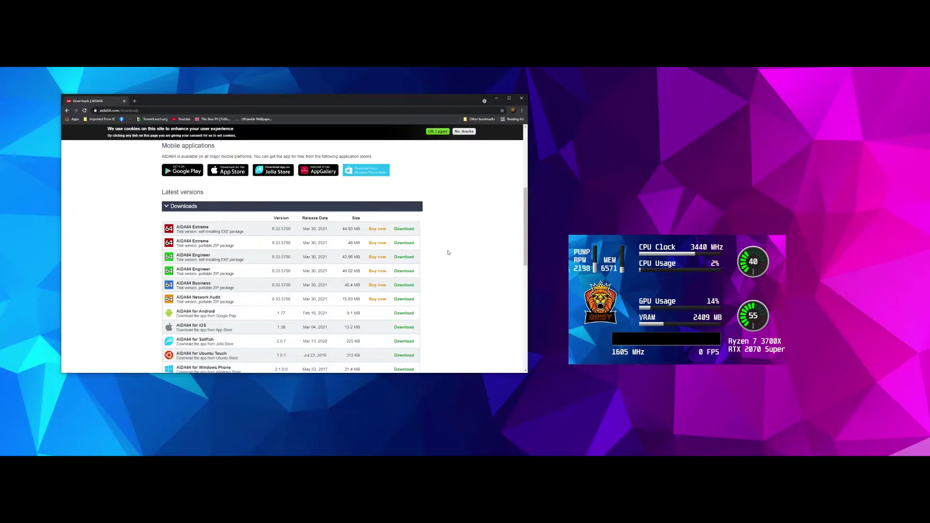
- Check AIDA64 Extreme's Buy now pricing, go back, close Chrome, and centre the AIDA64 window
click(377, 234)
scroll(145, 289, down, 2)
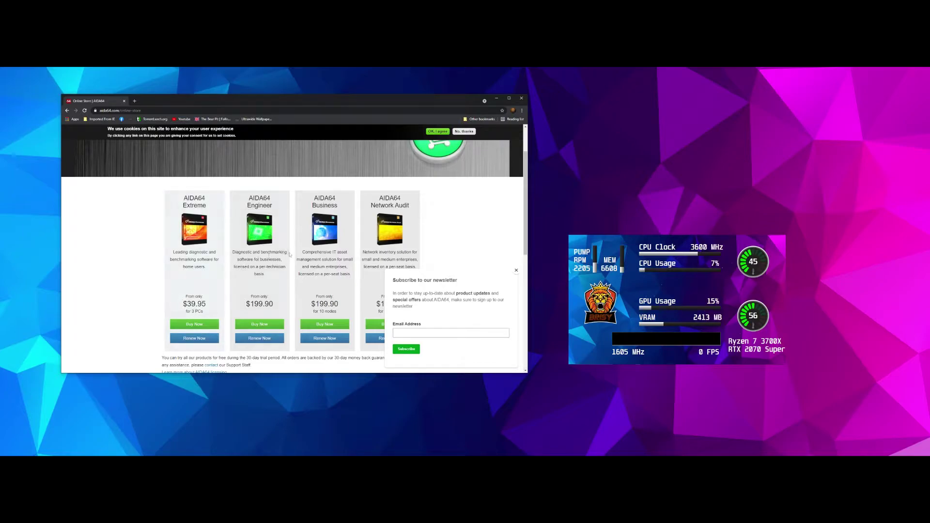
click(67, 110)
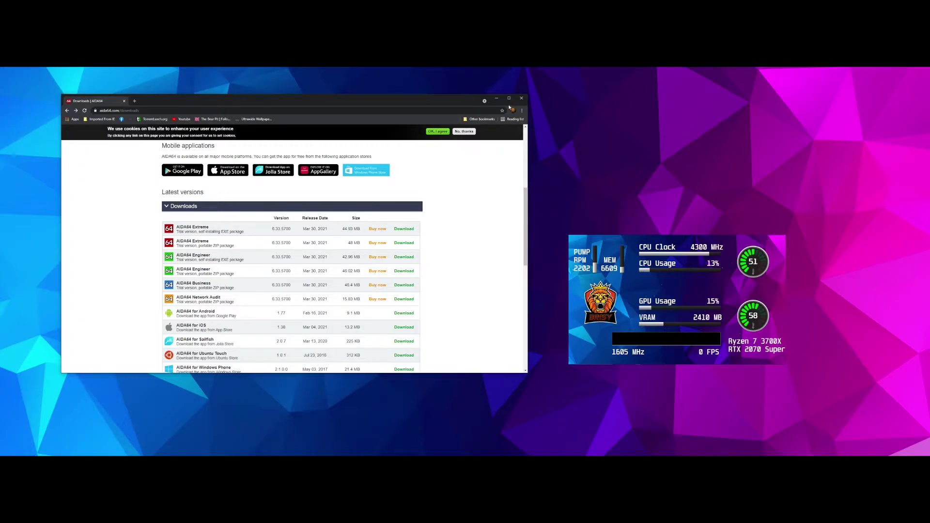
click(521, 97)
drag(392, 169, 447, 200)
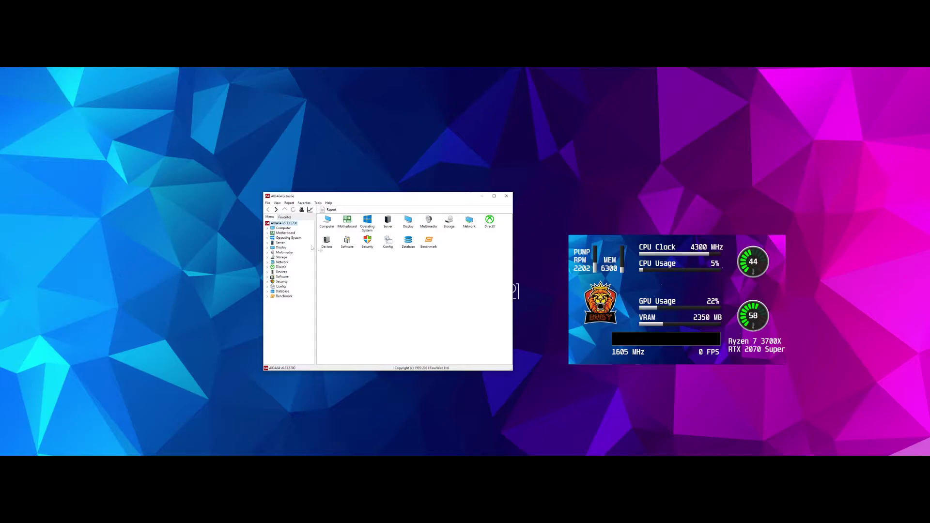
- Review the SensorPanel page in File > Preferences, accept with OK, and move the panel up-left
click(267, 203)
click(268, 204)
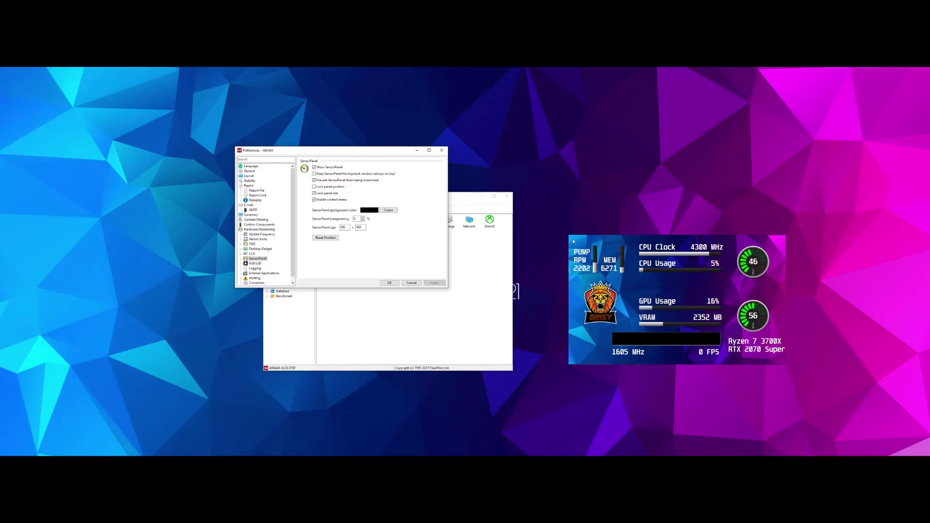
click(389, 283)
drag(588, 244, 553, 193)
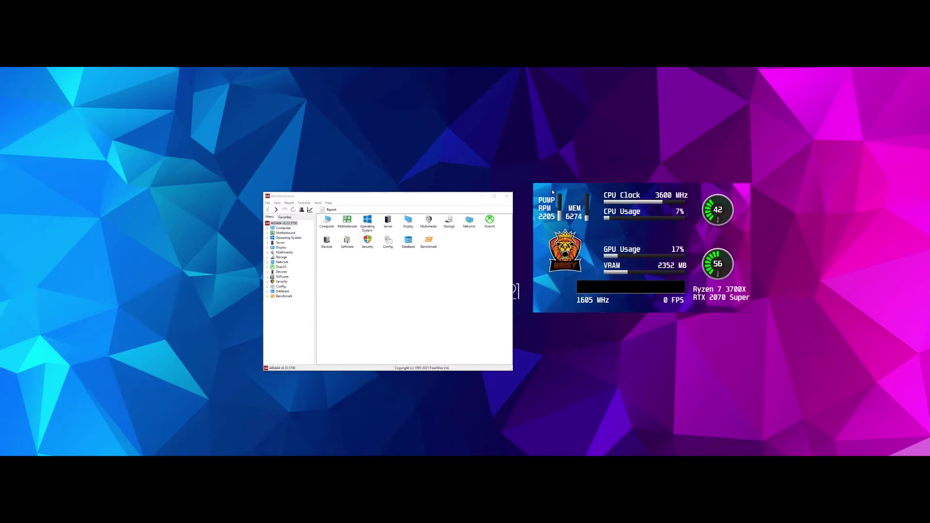
- Open SensorPanel Manager from the panel's right-click menu and centre it over the main window
right_click(607, 234)
click(654, 271)
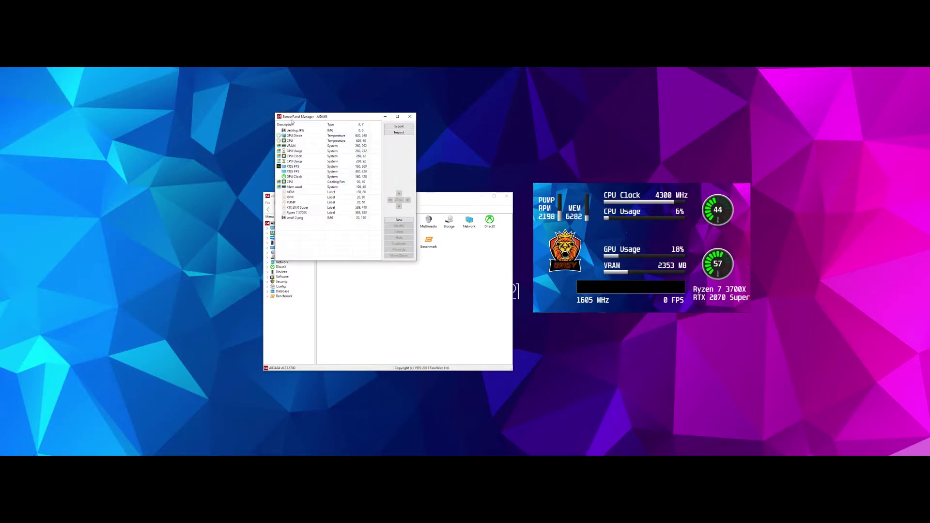
drag(330, 118, 396, 167)
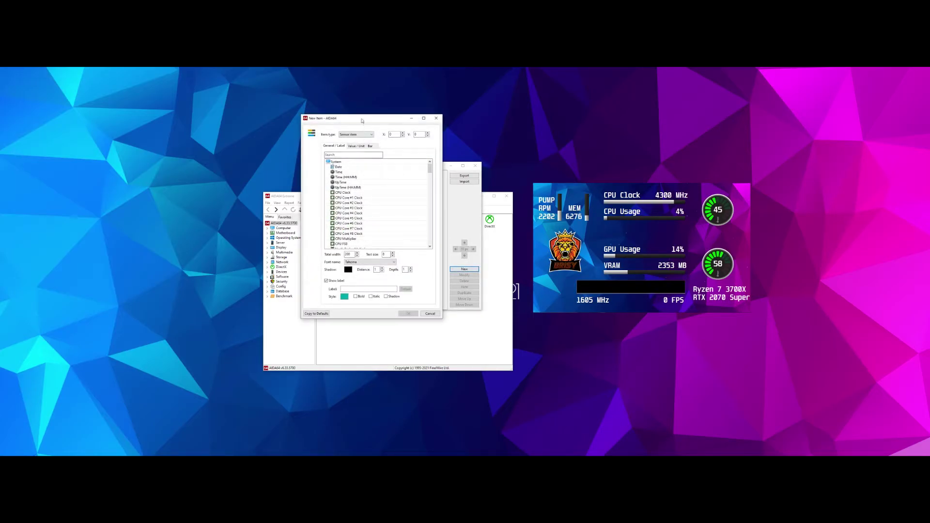
- In the New Item dialog, make it a Sensor item using the Time sensor
drag(362, 119, 372, 147)
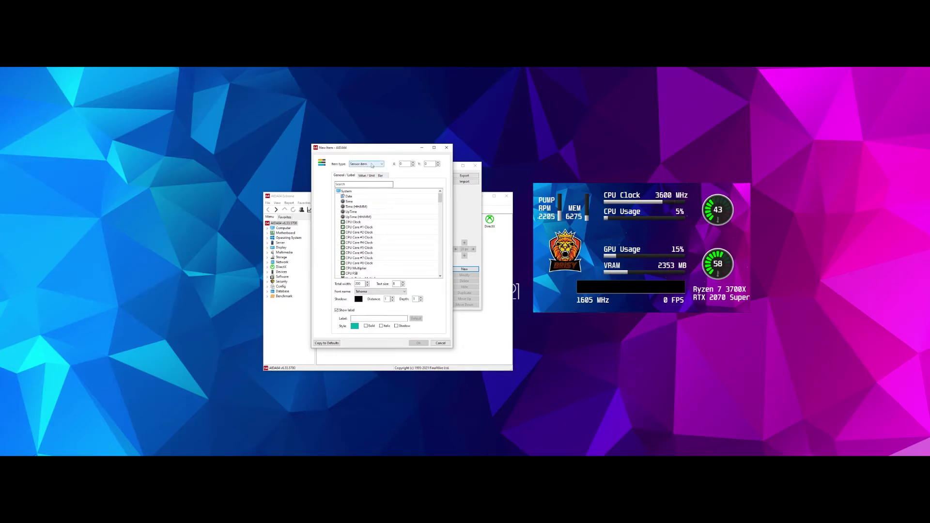
click(381, 165)
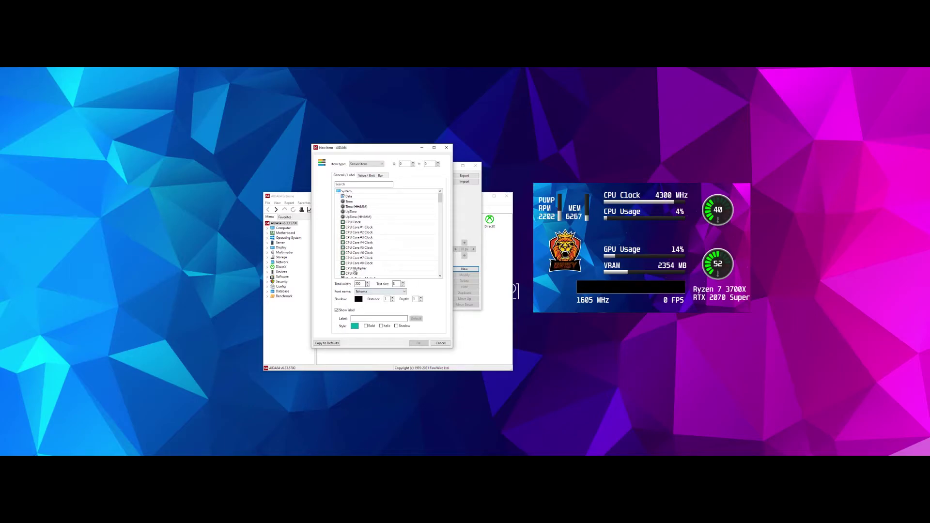
click(362, 201)
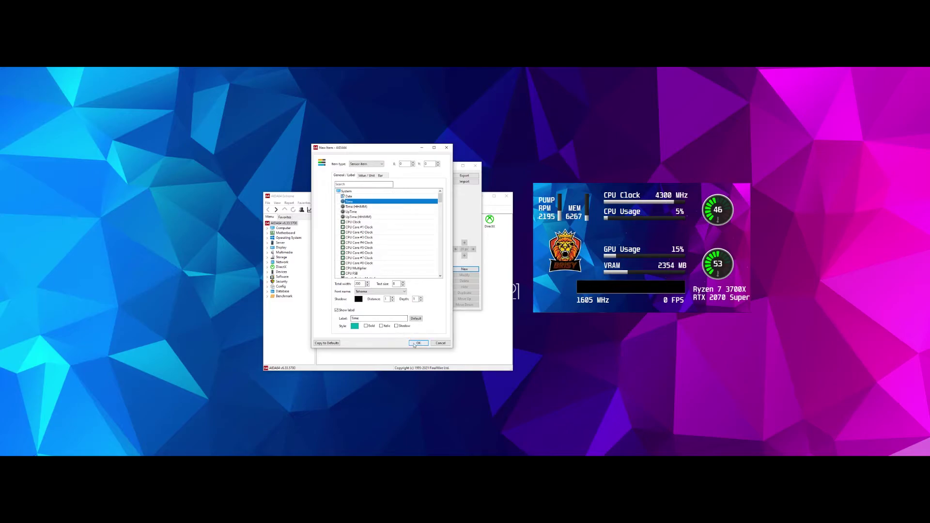
- Add the Time item and nudge it right and down in 1 px steps
click(419, 343)
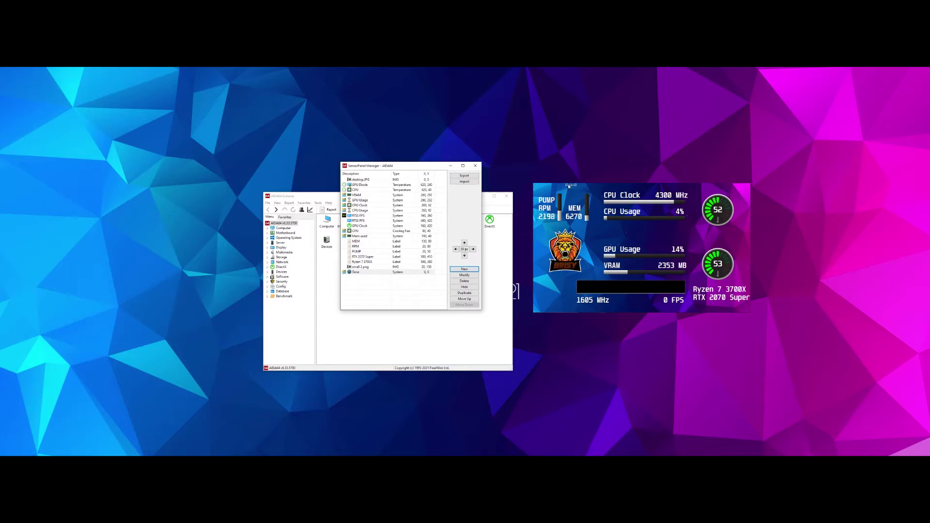
click(463, 250)
click(463, 250)
click(474, 249)
click(473, 249)
click(474, 250)
click(464, 256)
click(464, 256)
- Nudge the Time item further using 5, 10 and 20 px steps right and down
scroll(465, 249, down, 3)
scroll(465, 249, up, 2)
click(473, 249)
scroll(464, 249, down, 1)
click(474, 249)
click(464, 256)
scroll(465, 249, down, 1)
click(465, 255)
- Use Move (Time) from the panel's context menu to place it between CPU and GPU readouts
right_click(574, 196)
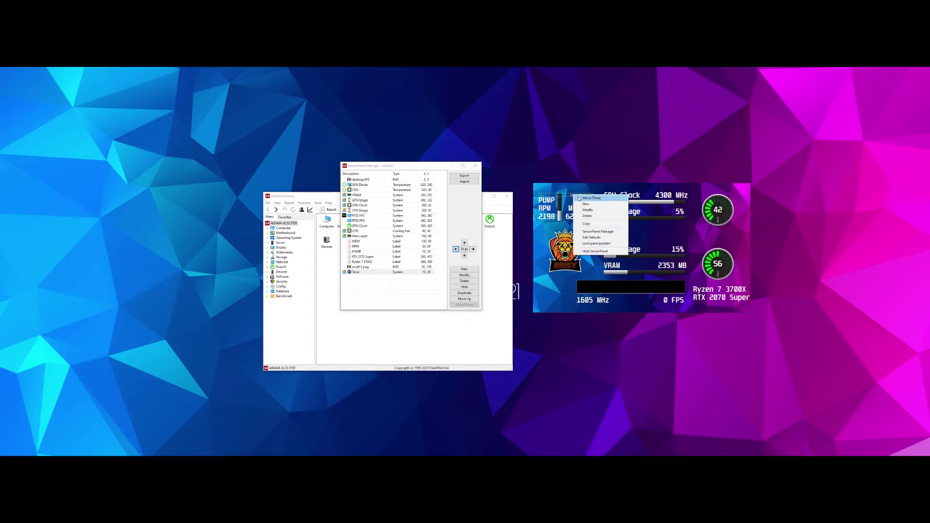
click(591, 198)
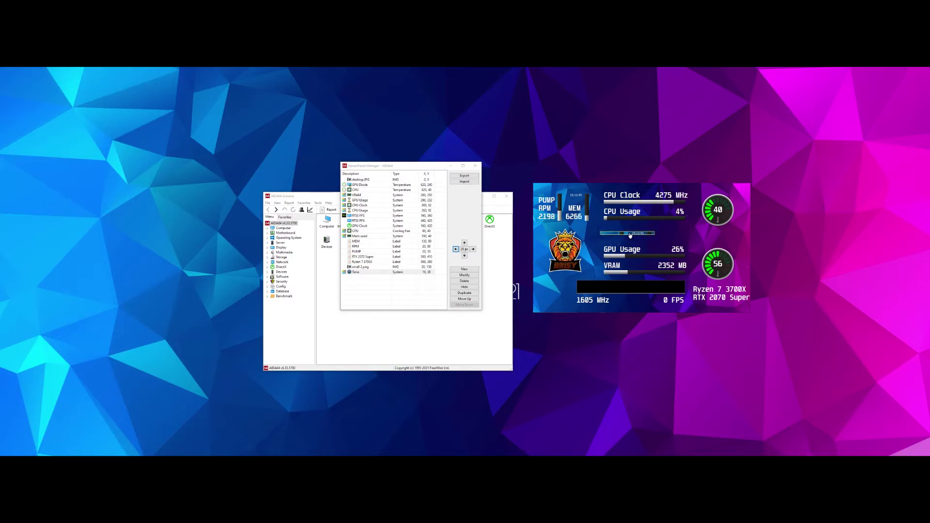
click(634, 235)
- Delete the Time item from SensorPanel Manager, confirming with Yes
click(376, 272)
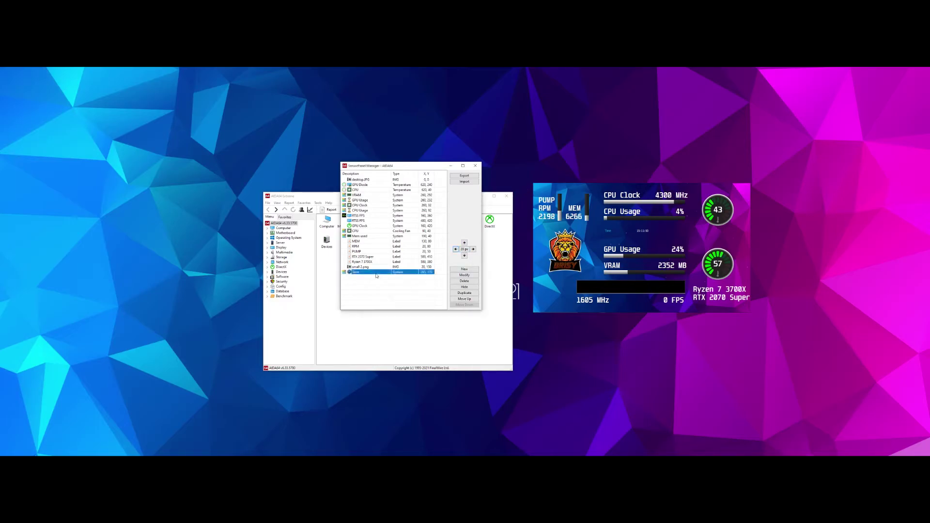
click(469, 281)
click(476, 284)
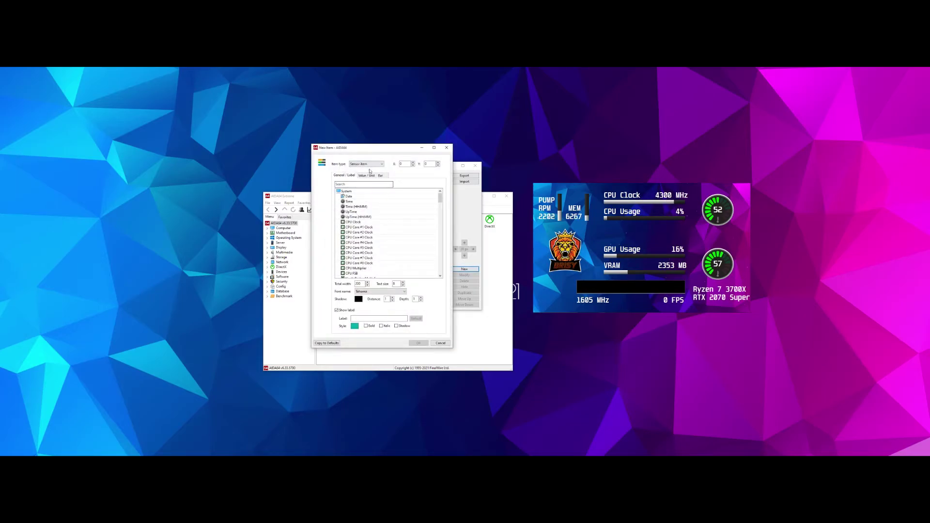
- Add a new item using the Time (HH:MM) sensor instead of Time
click(352, 201)
click(352, 206)
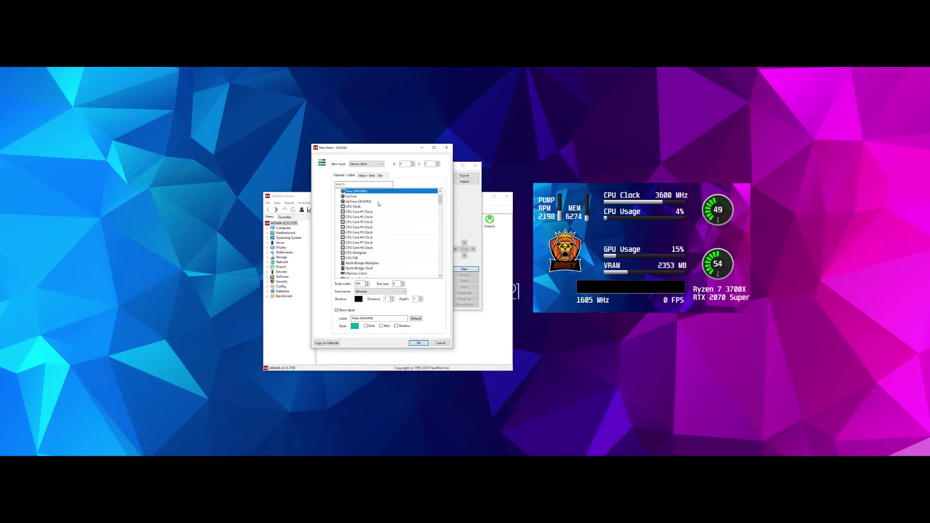
click(417, 343)
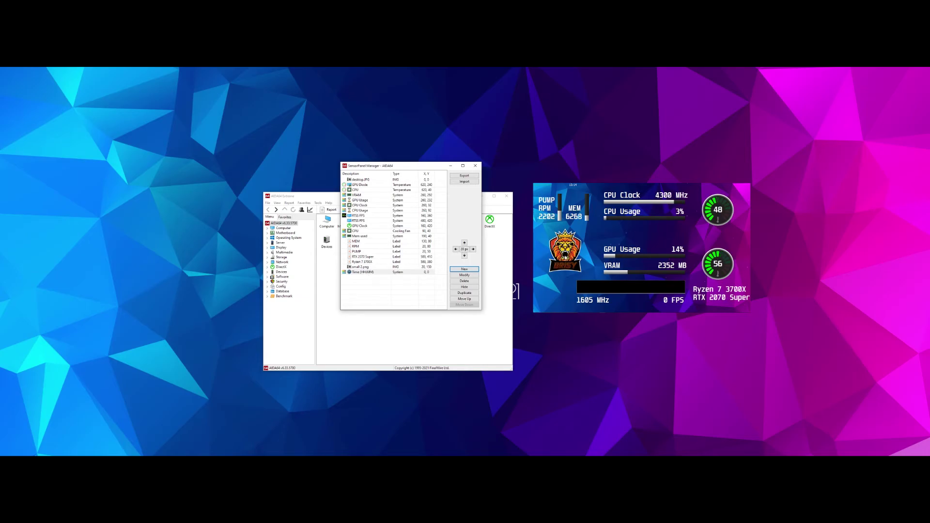
- Delete the Time (HH:MM) item, confirm with Yes, and close the AIDA64 window
click(385, 272)
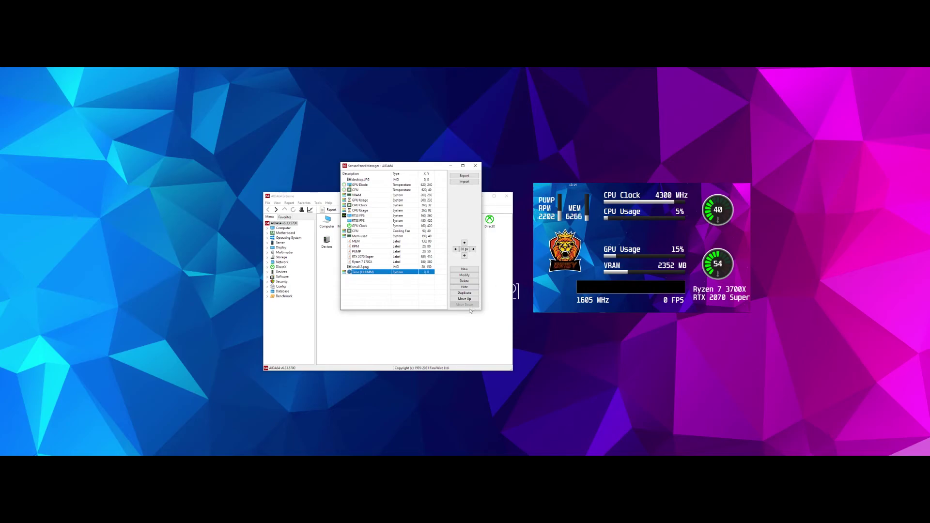
click(471, 281)
click(474, 283)
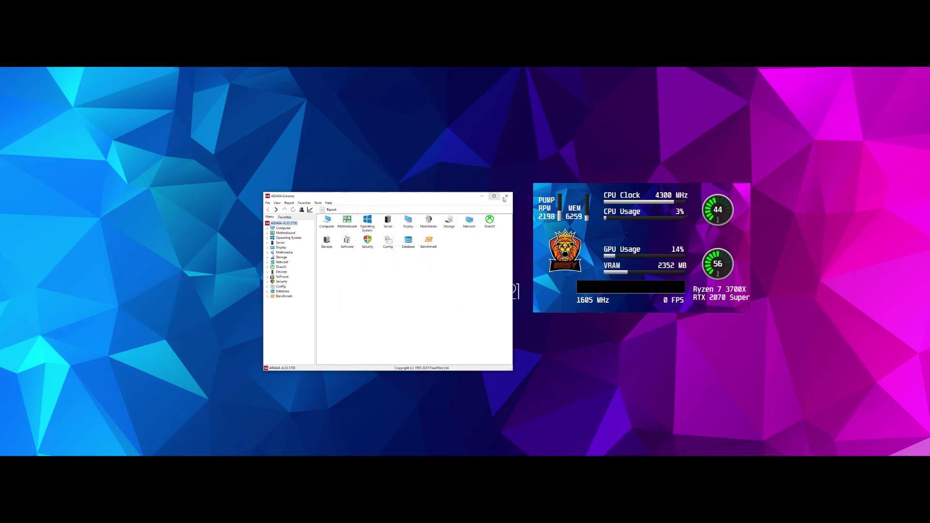
click(506, 197)
- Drag the SensorPanel into the bottom-right corner of the desktop
drag(544, 222, 550, 171)
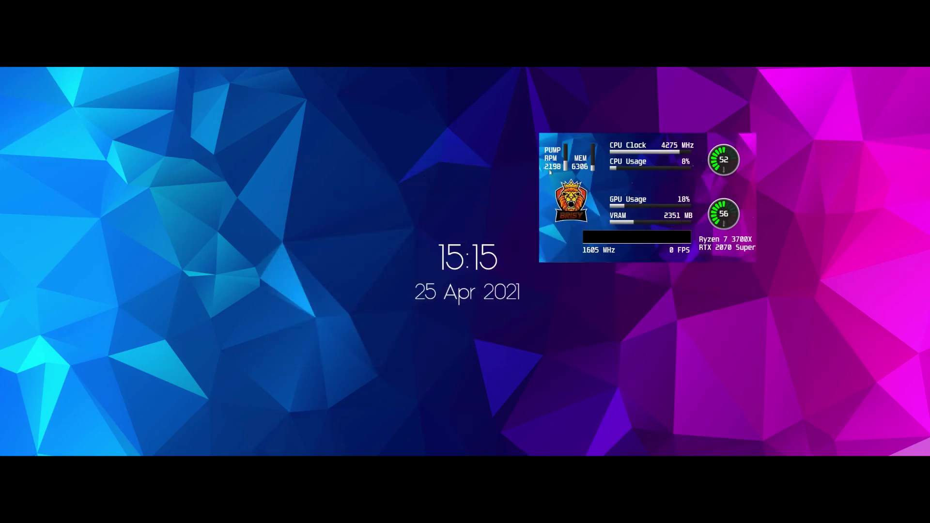